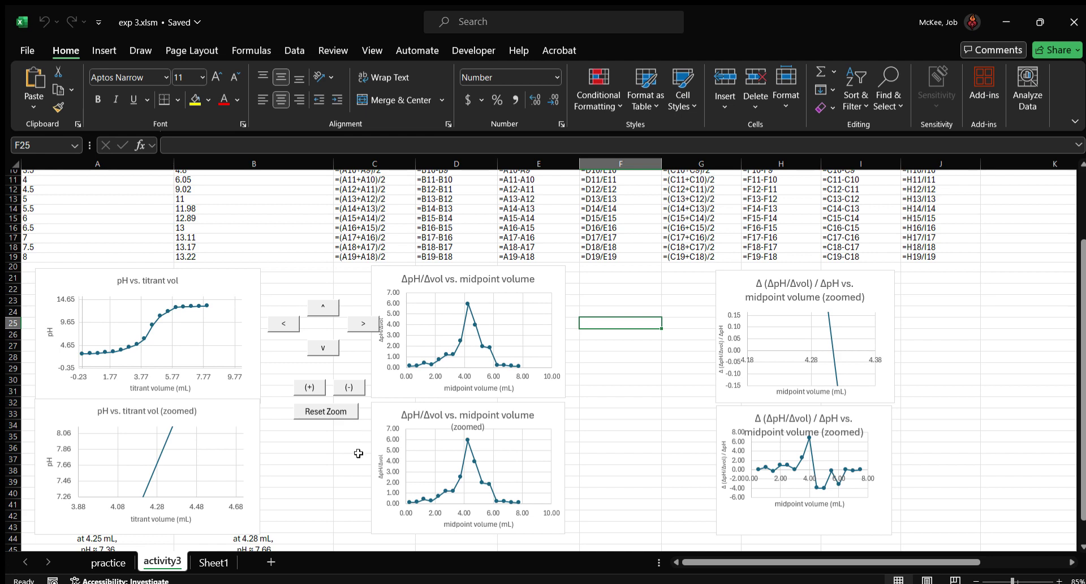
Try zooming and panning the top ΔpH/Δvol chart toward its peak, then restore full axis range.
left_click(459, 346)
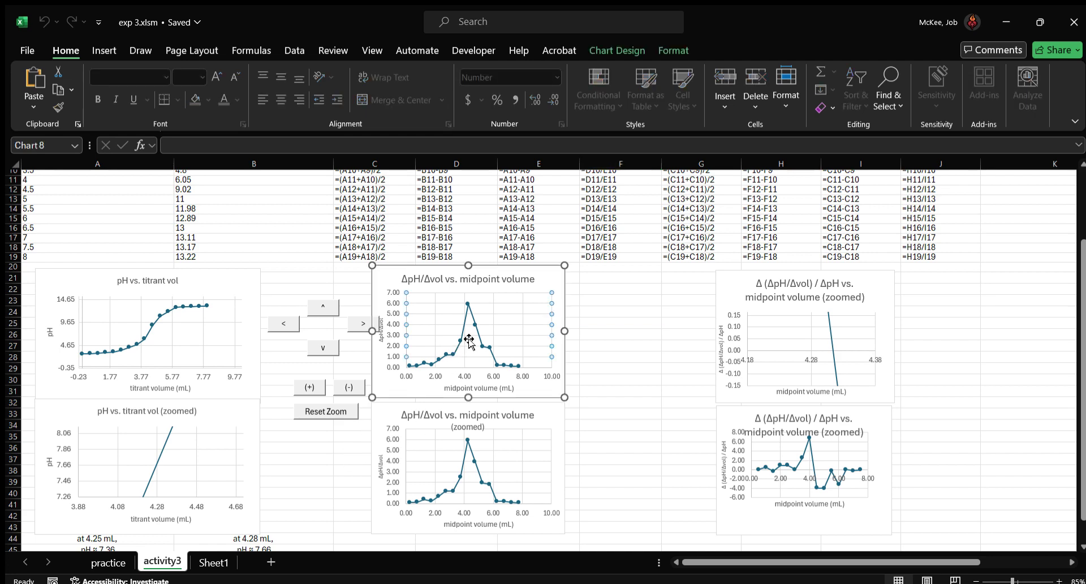
left_click(316, 388)
left_click(322, 307)
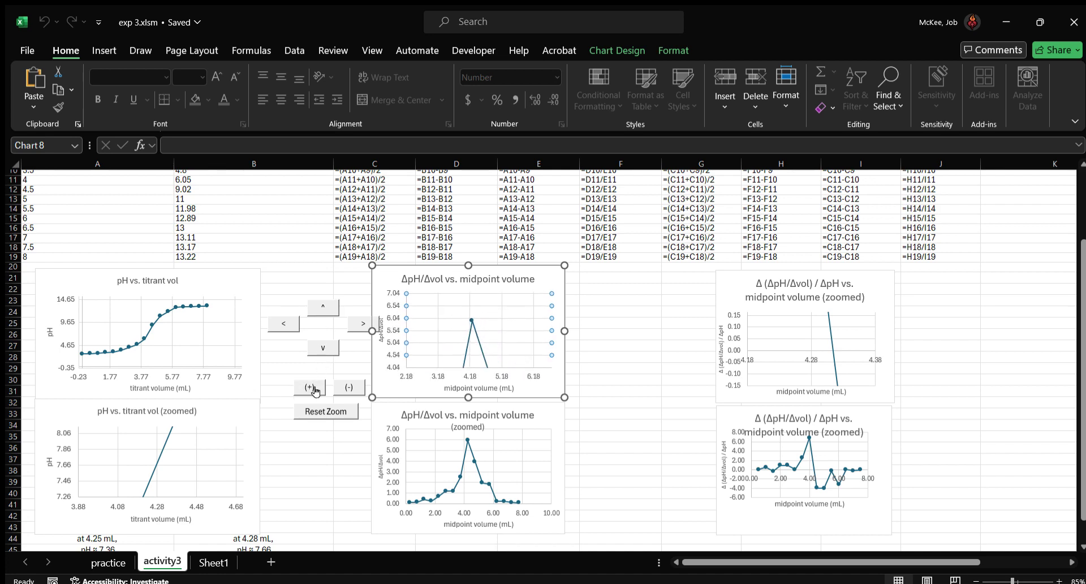
left_click(311, 388)
left_click(324, 308)
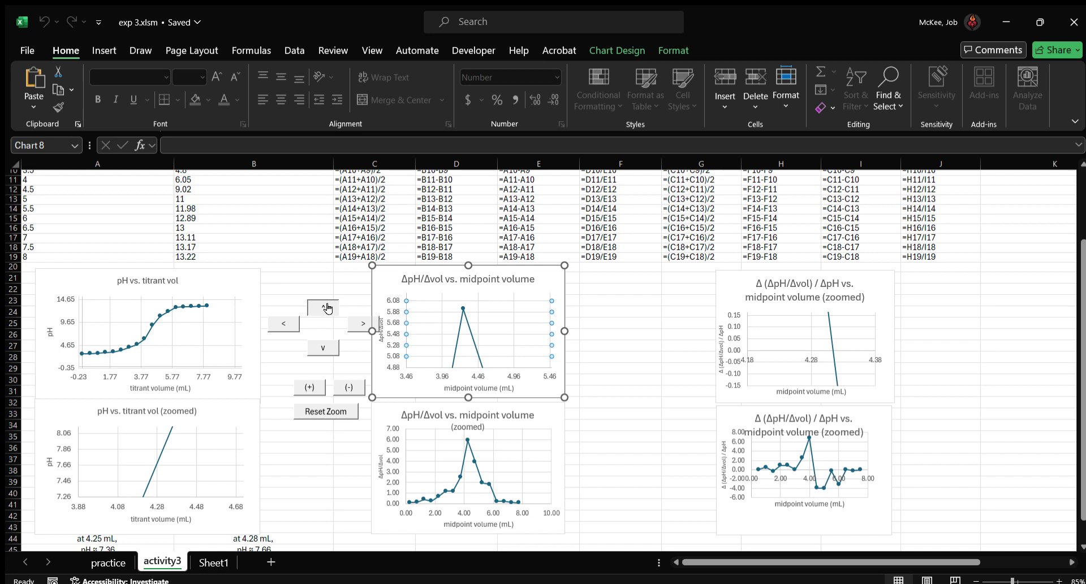
left_click(323, 308)
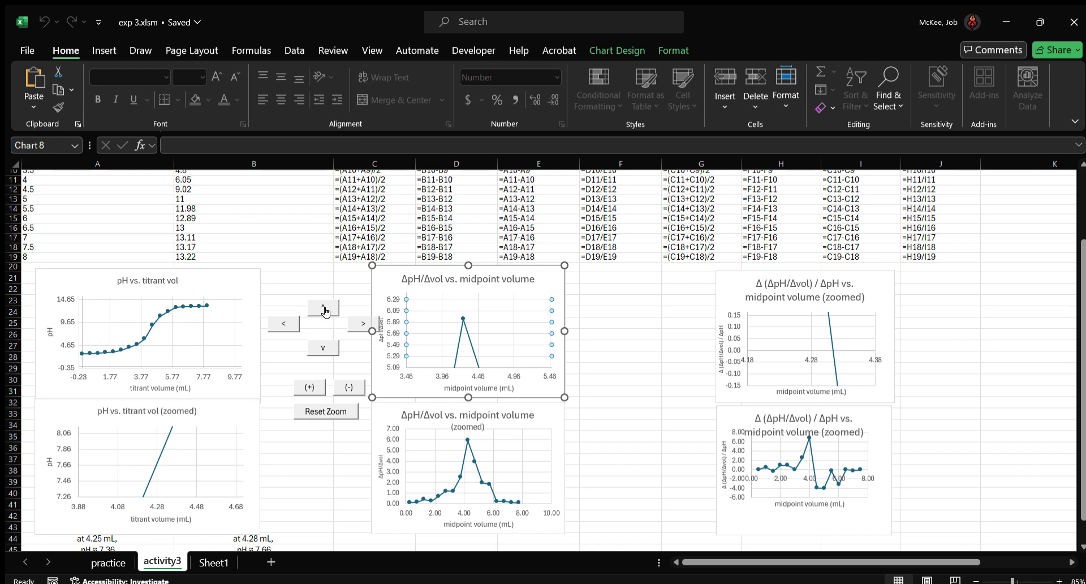
left_click(311, 388)
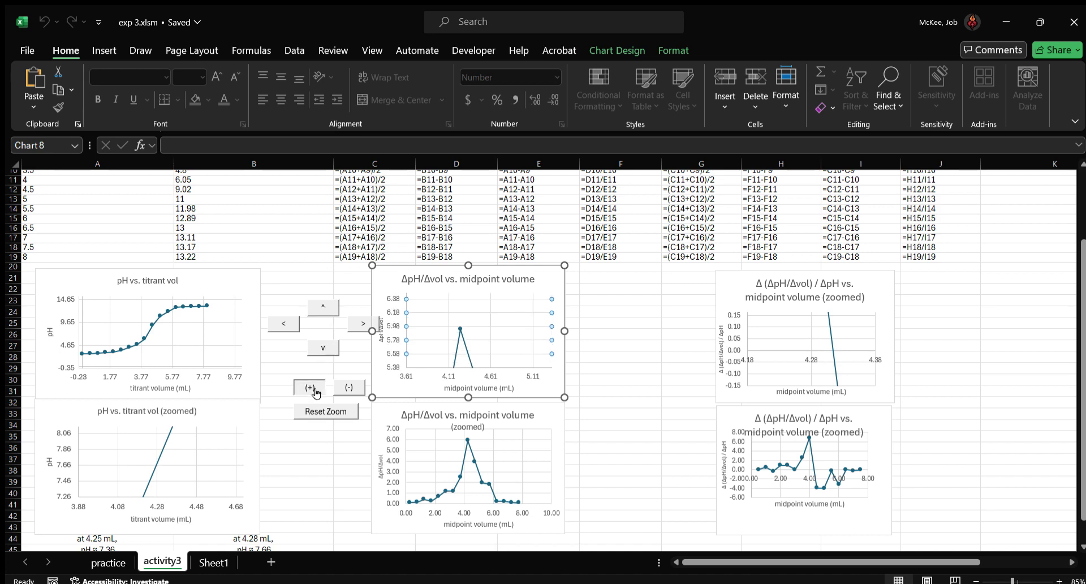
left_click(340, 408)
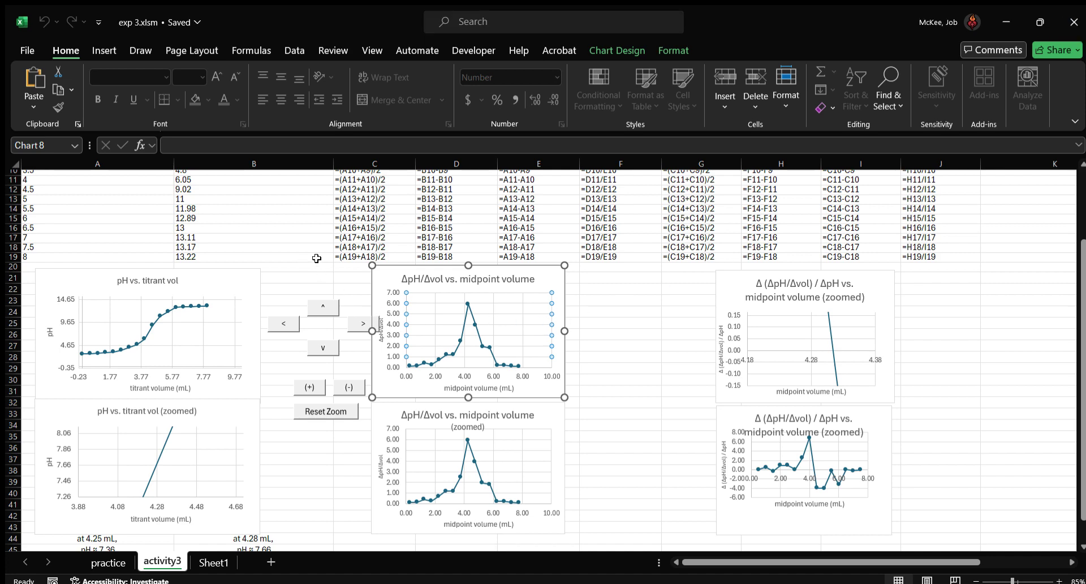
Move the zoom and pan button group off the pH chart to beside the ΔpH/Δvol chart.
left_click(326, 302)
key("Delete")
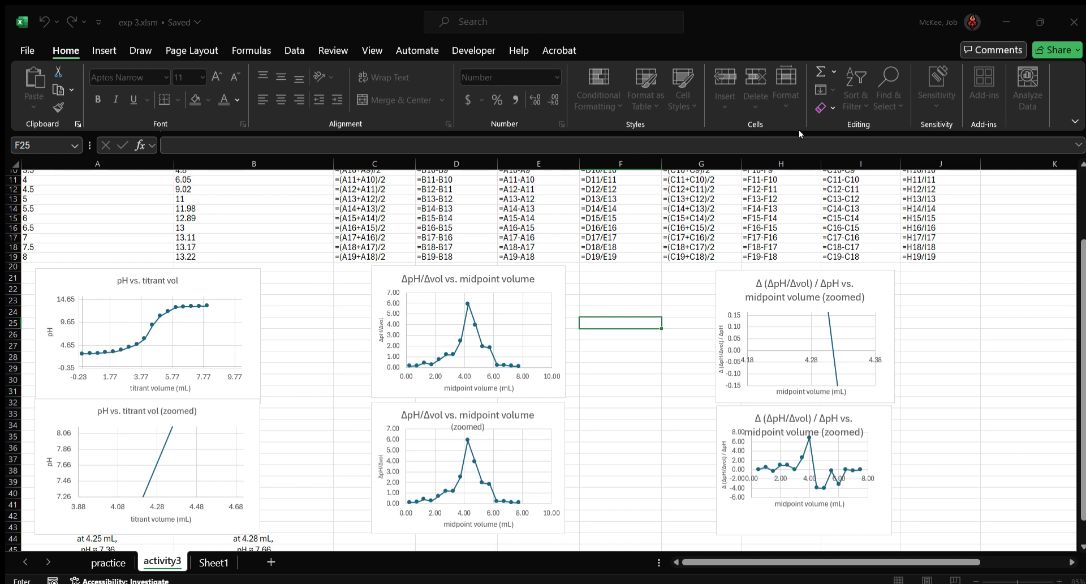
key("Escape")
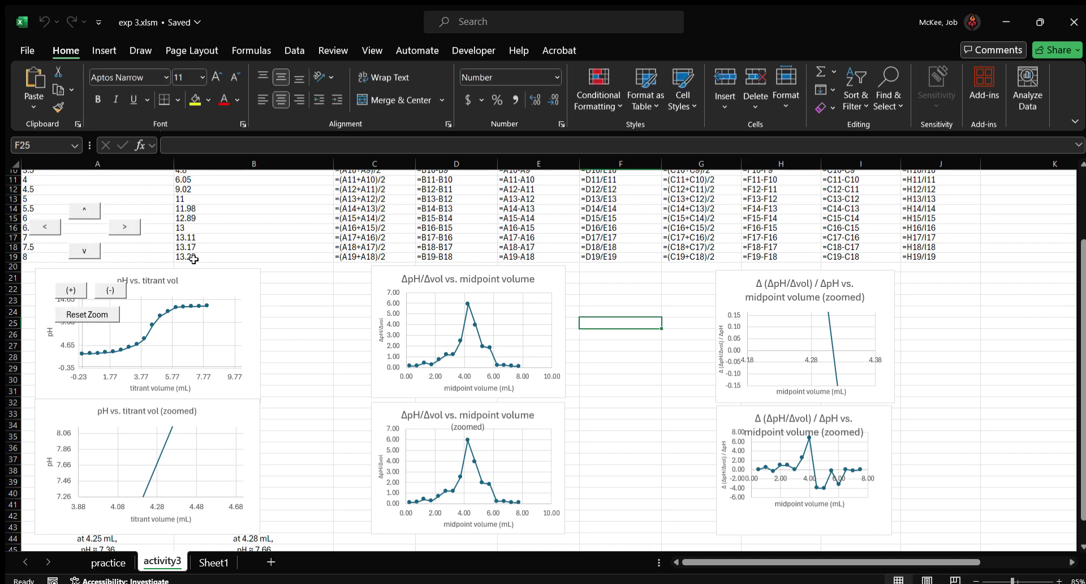
left_click_drag(119, 224, 331, 294)
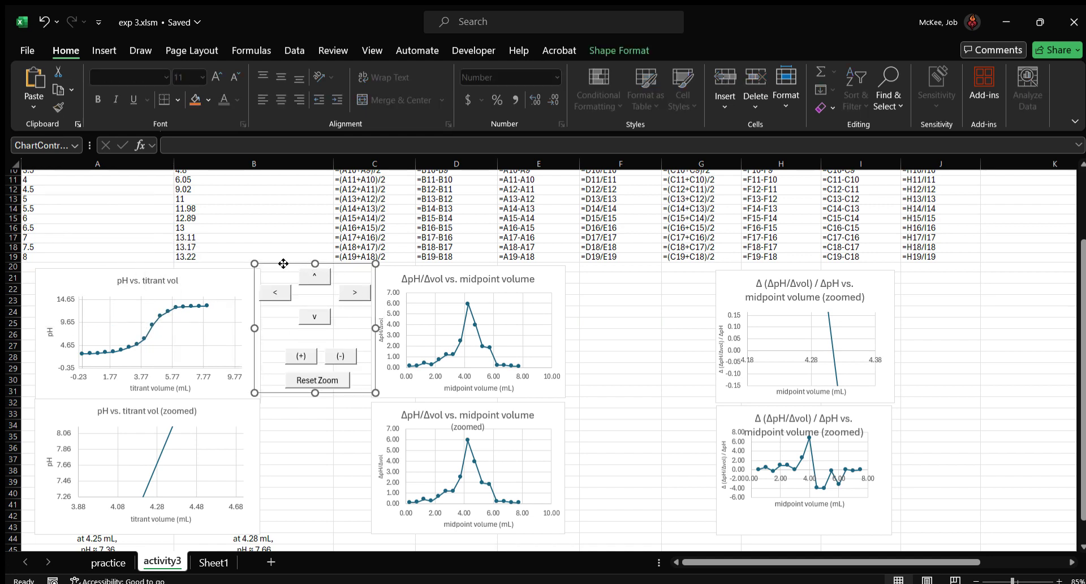
left_click_drag(287, 266, 80, 202)
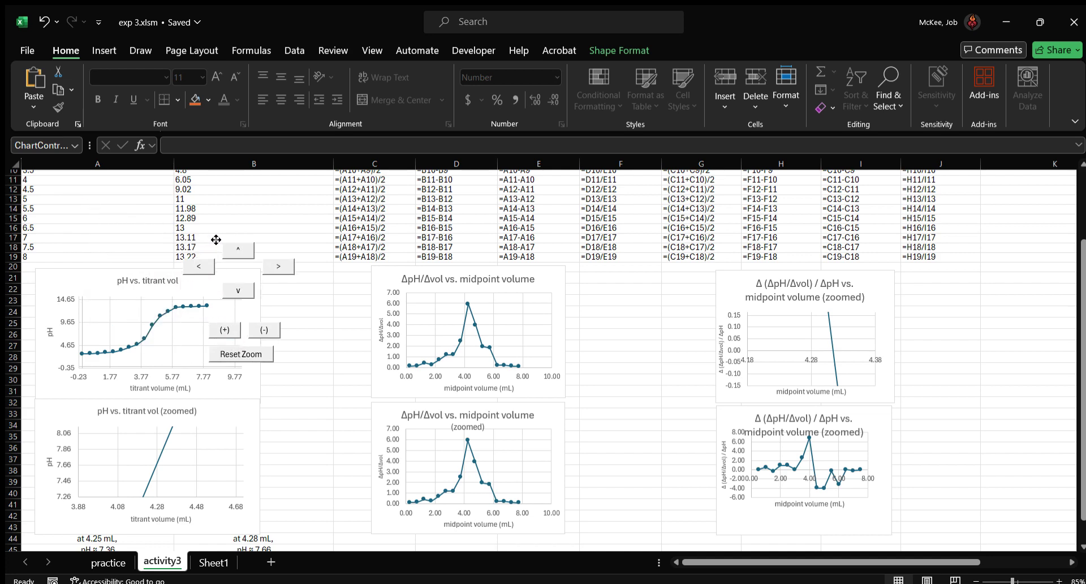
left_click_drag(79, 202, 286, 272)
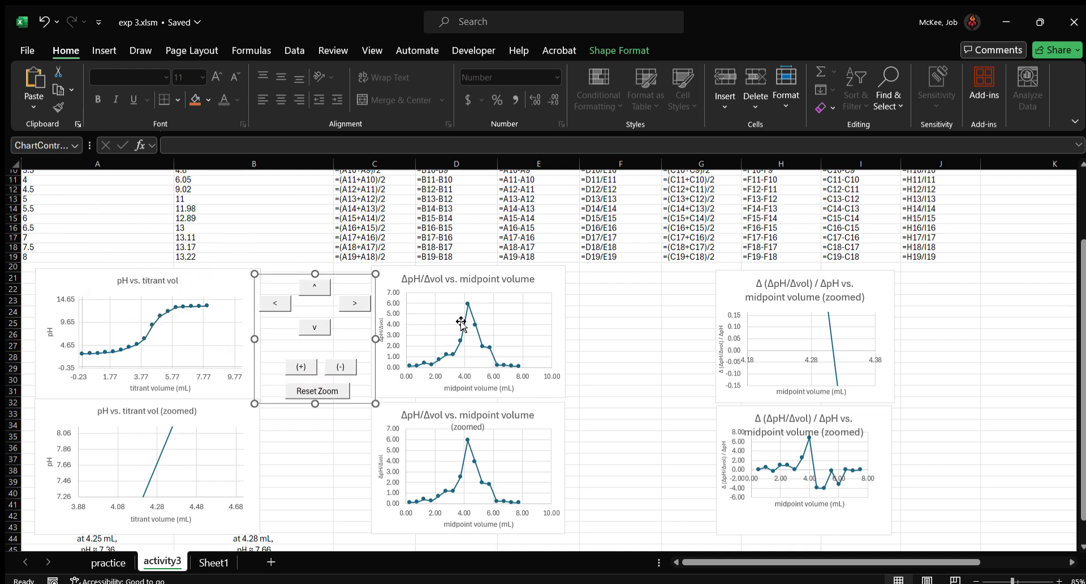
Zoom the top ΔpH/Δvol chart three times and pan up once onto its peak near 4.2 mL.
left_click(440, 319)
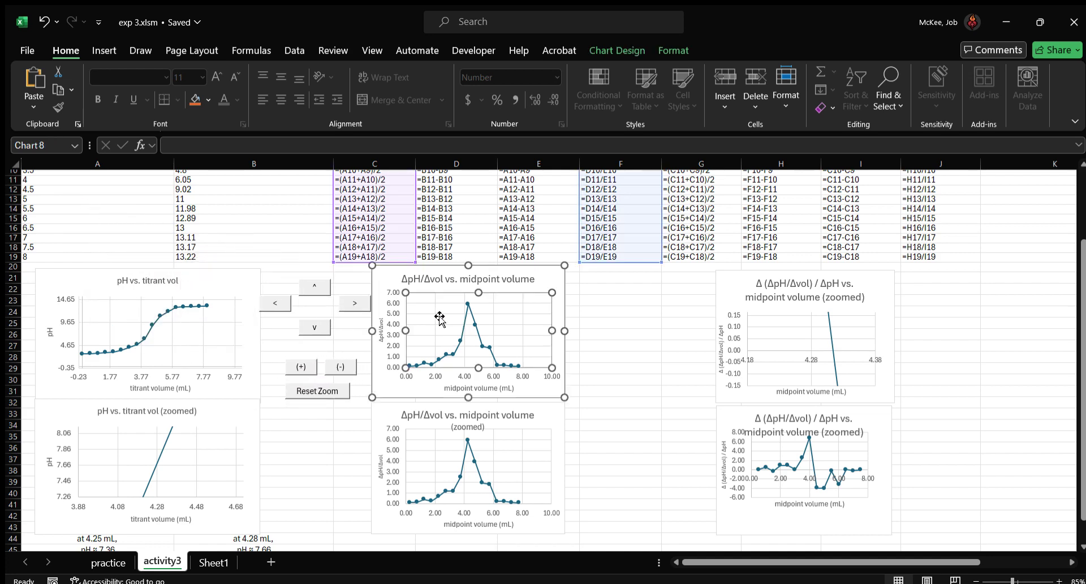
left_click(304, 367)
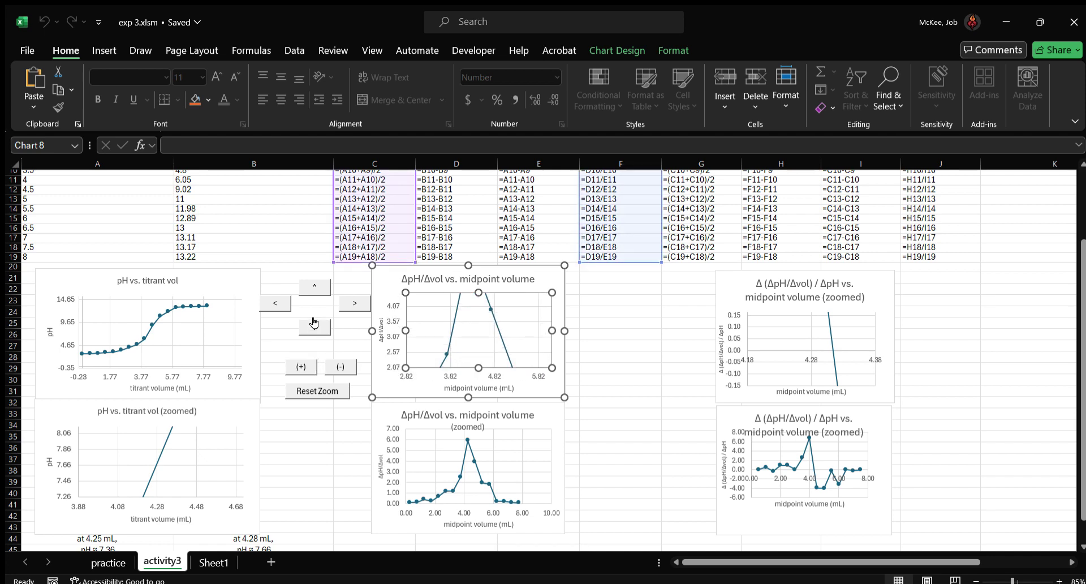
left_click(315, 287)
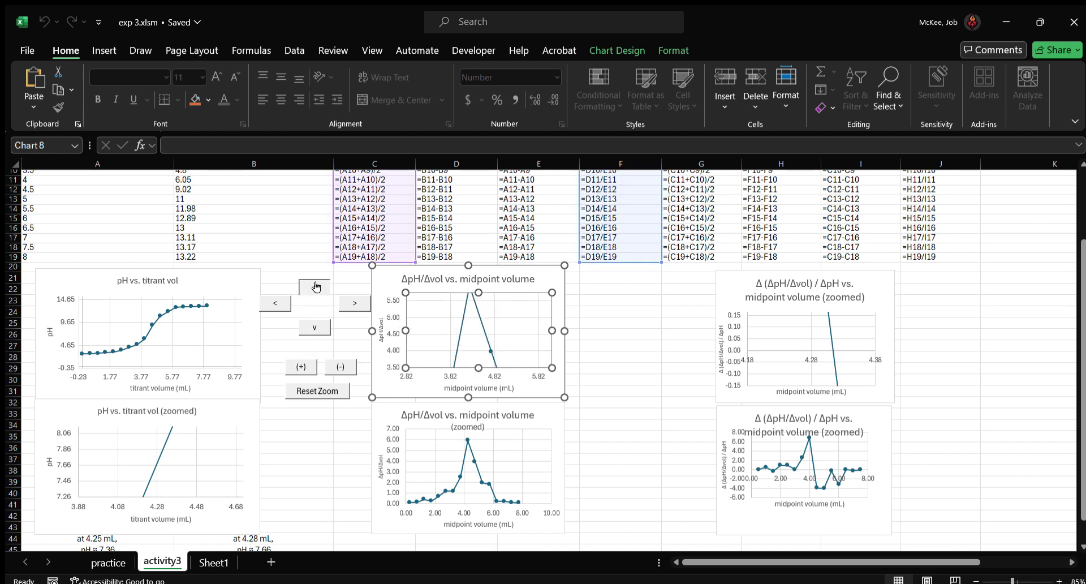
left_click(304, 366)
left_click(304, 365)
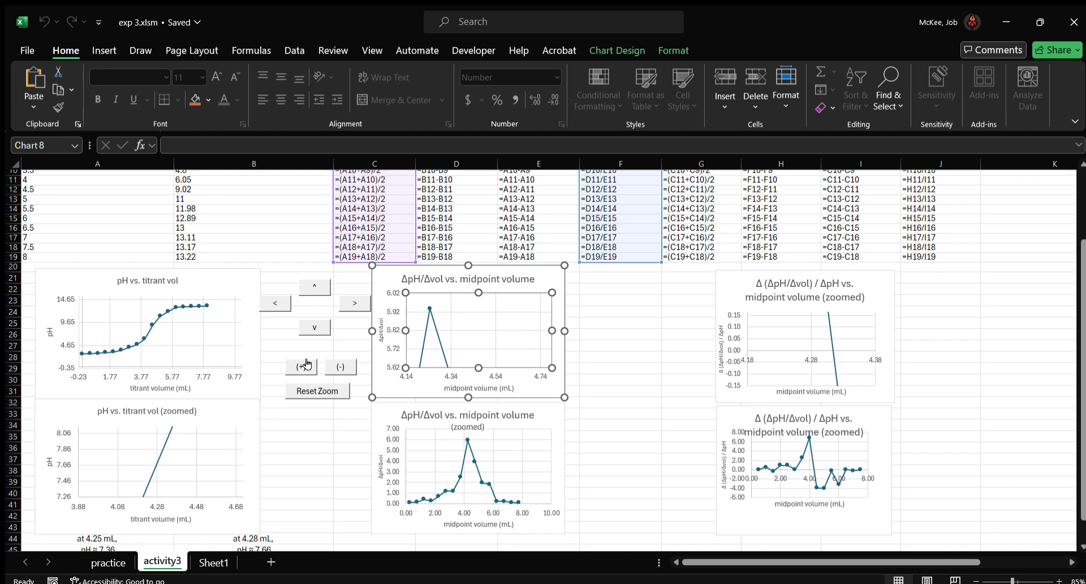